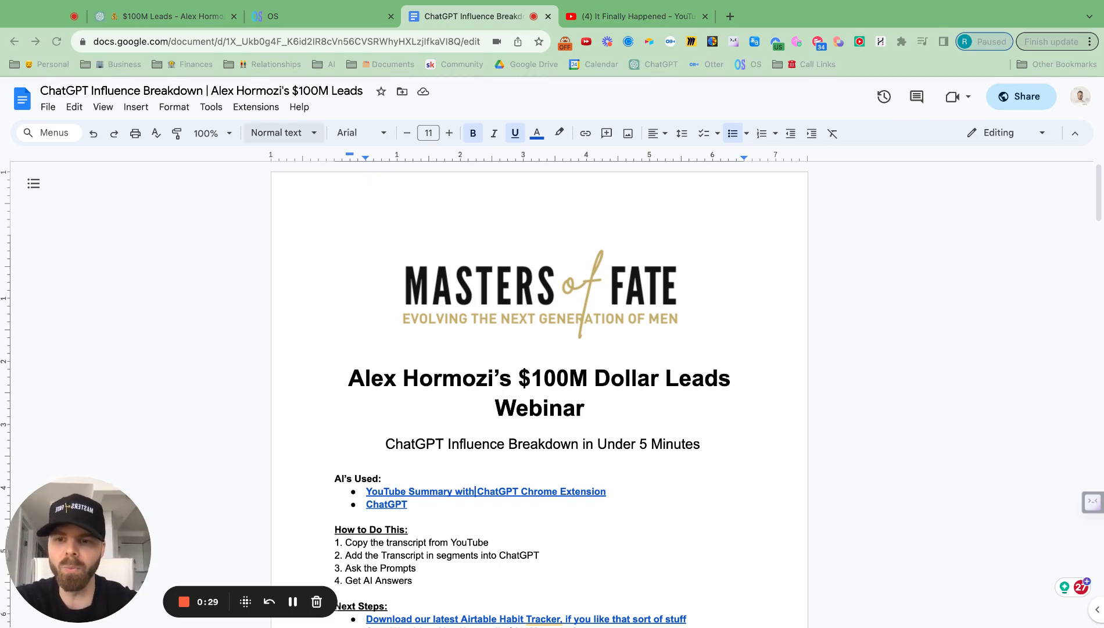
scroll(688, 434, "down", 2)
scroll(688, 434, "down", 3)
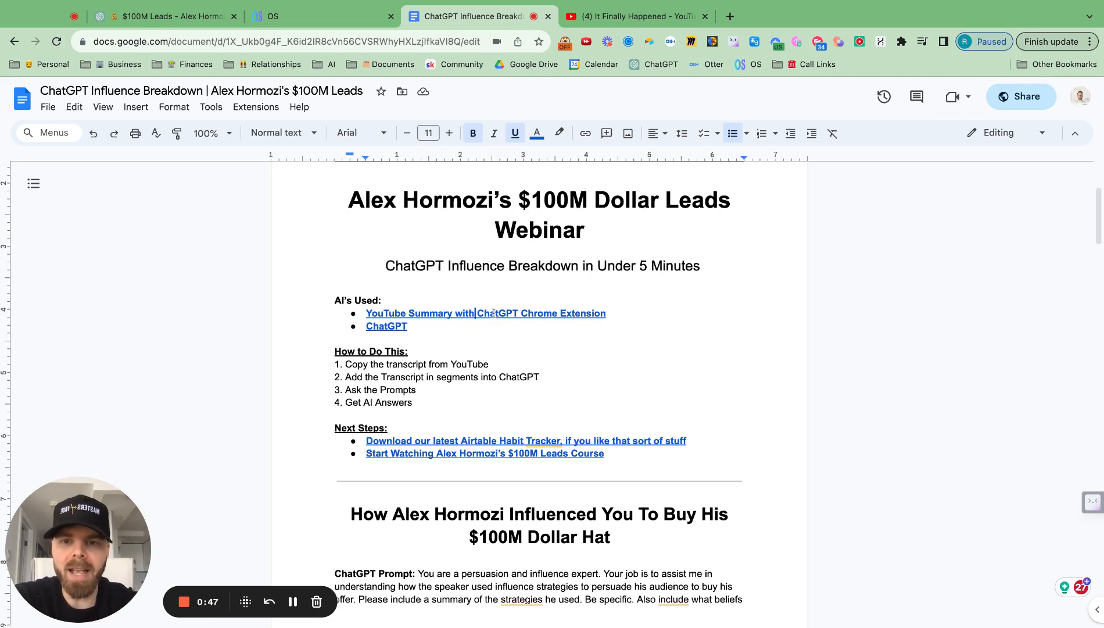
Step: Preview the YouTube Summary extension link, then bring the $100M Leads webinar video to the front
left_click(493, 314)
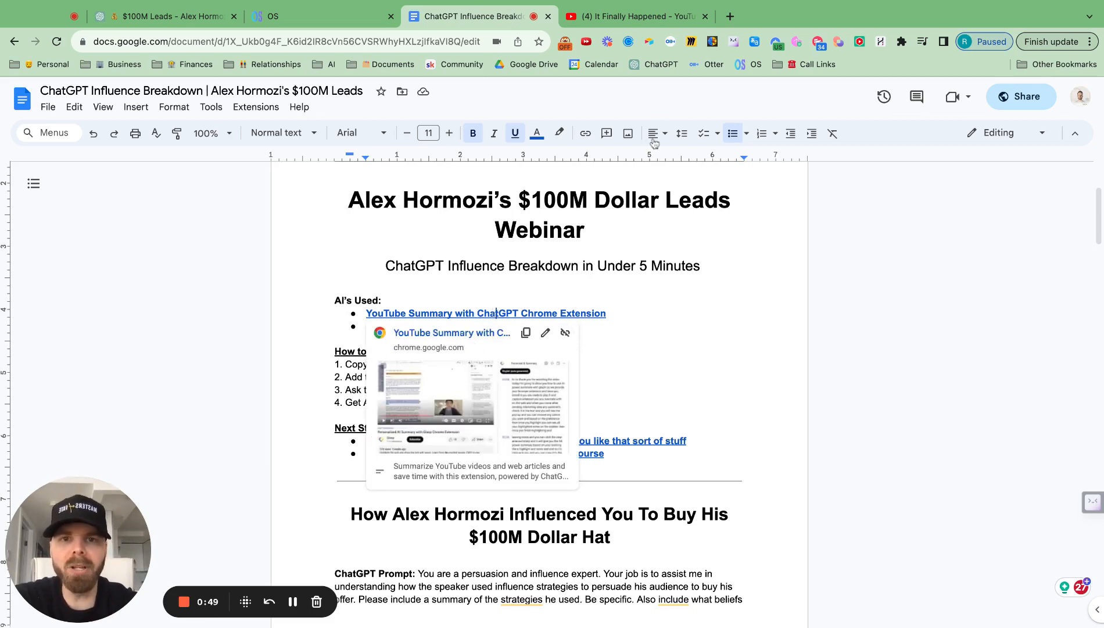
left_click(639, 15)
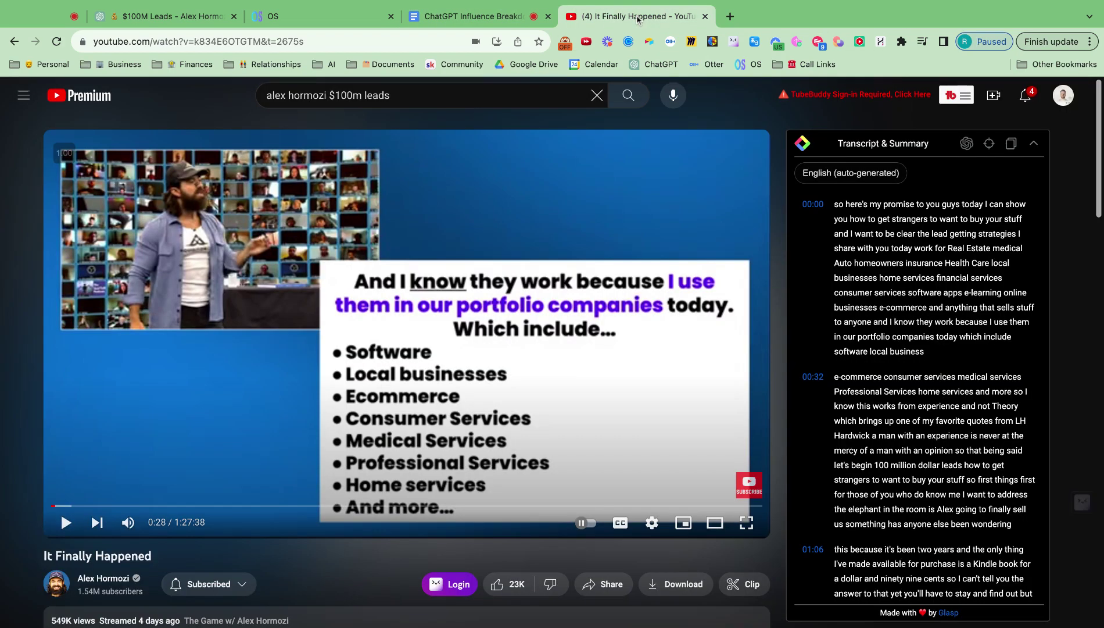
left_click(1032, 143)
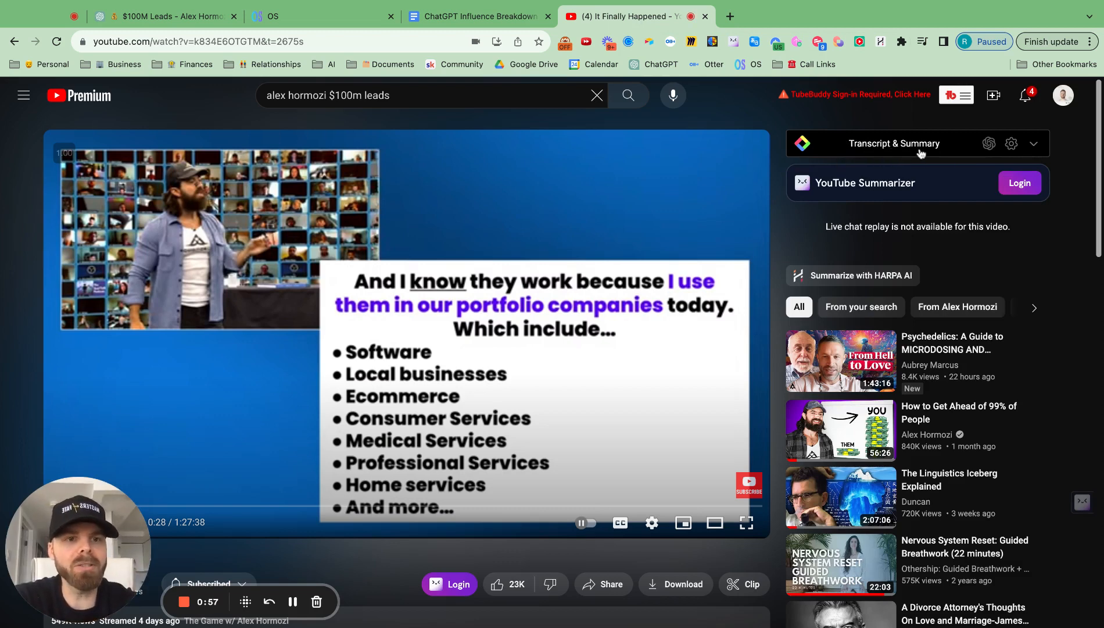
left_click(1033, 143)
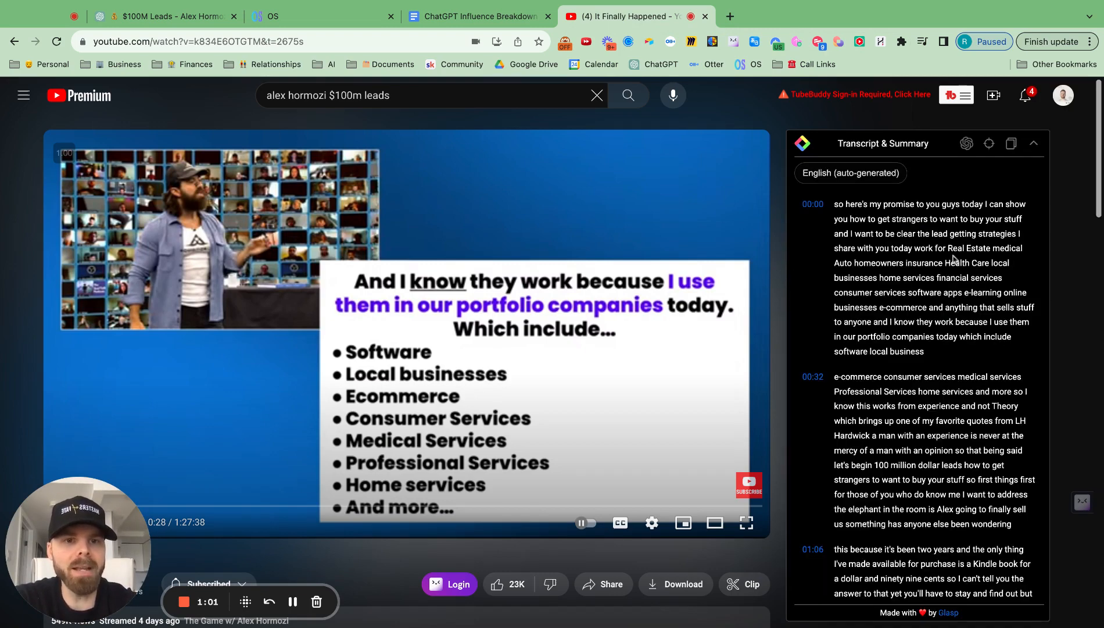
scroll(914, 244, "down", 15)
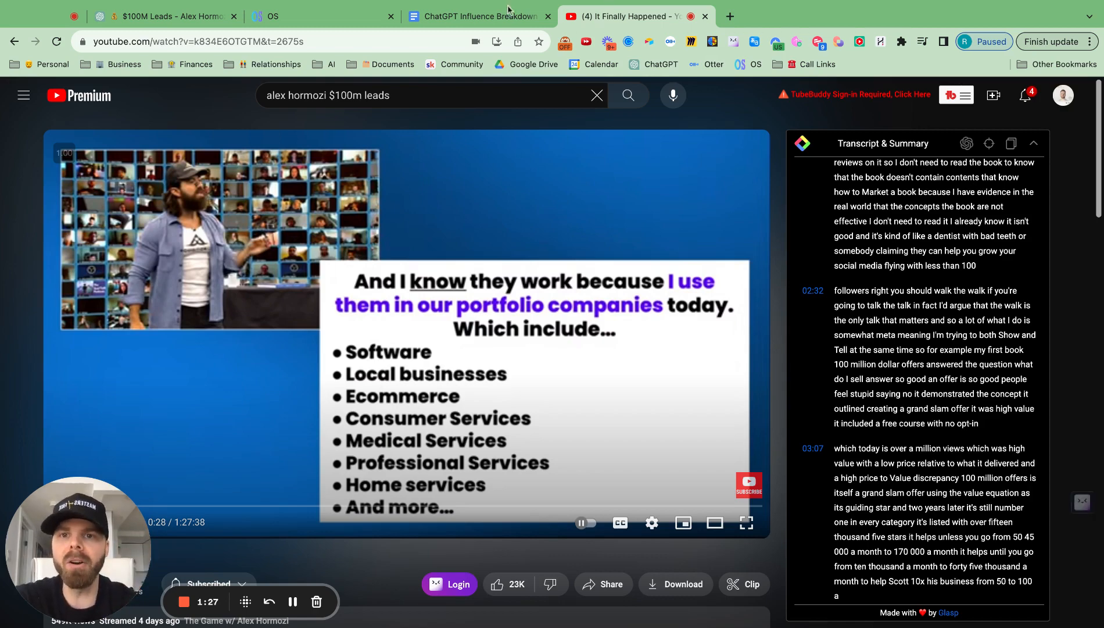
Step: Return to the ChatGPT Influence Breakdown document from the YouTube video
left_click(479, 16)
scroll(568, 340, "down", 3)
scroll(569, 340, "down", 3)
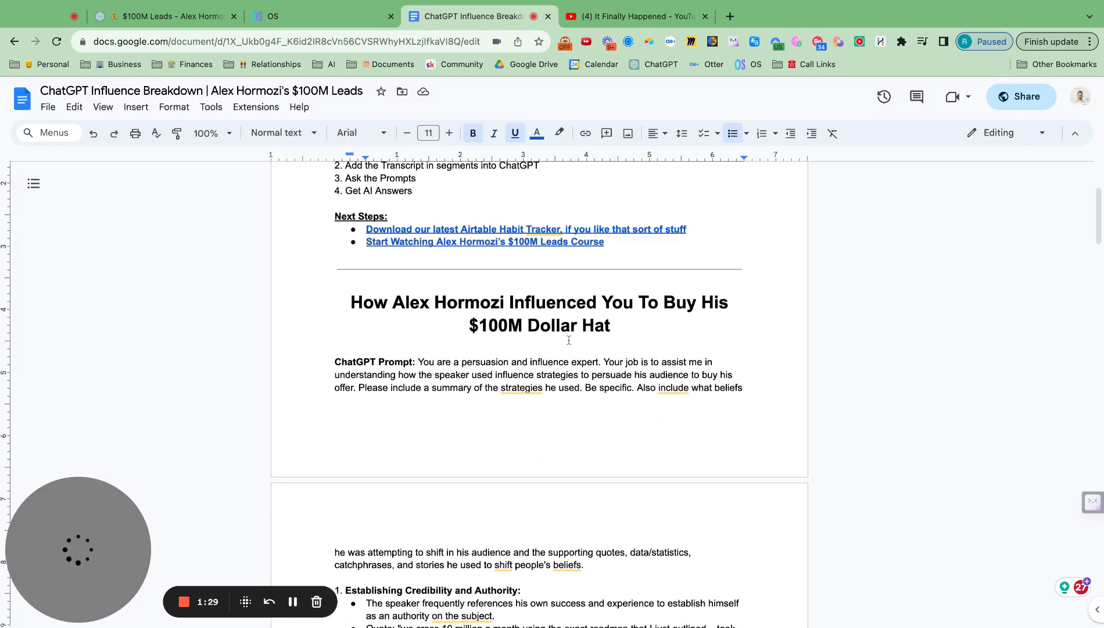
scroll(569, 340, "down", 3)
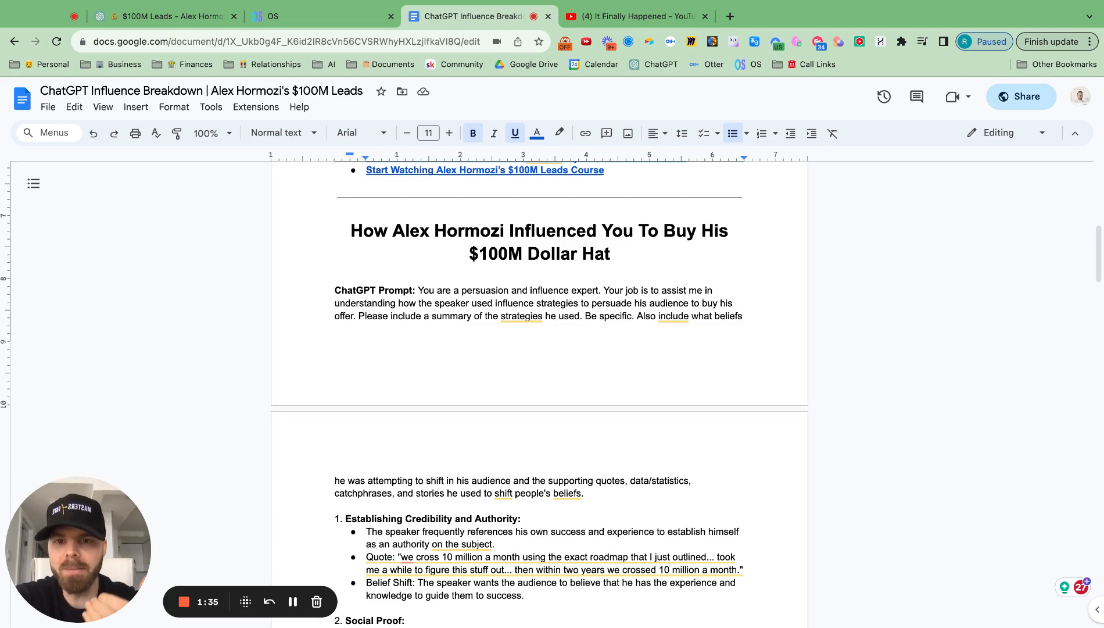
scroll(520, 328, "down", 1)
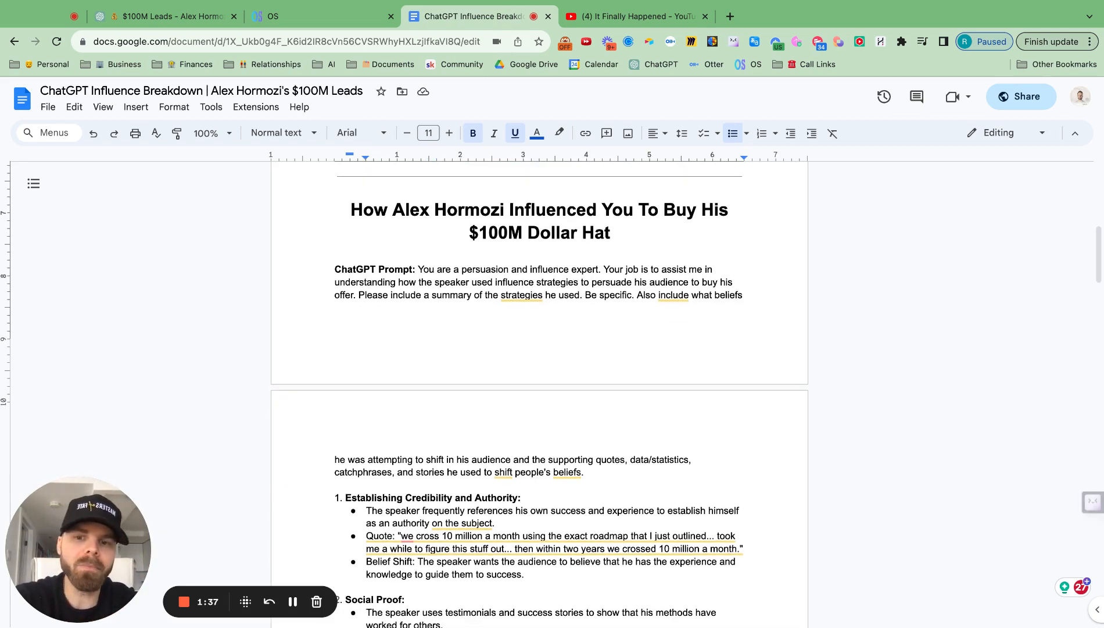
scroll(520, 327, "down", 1)
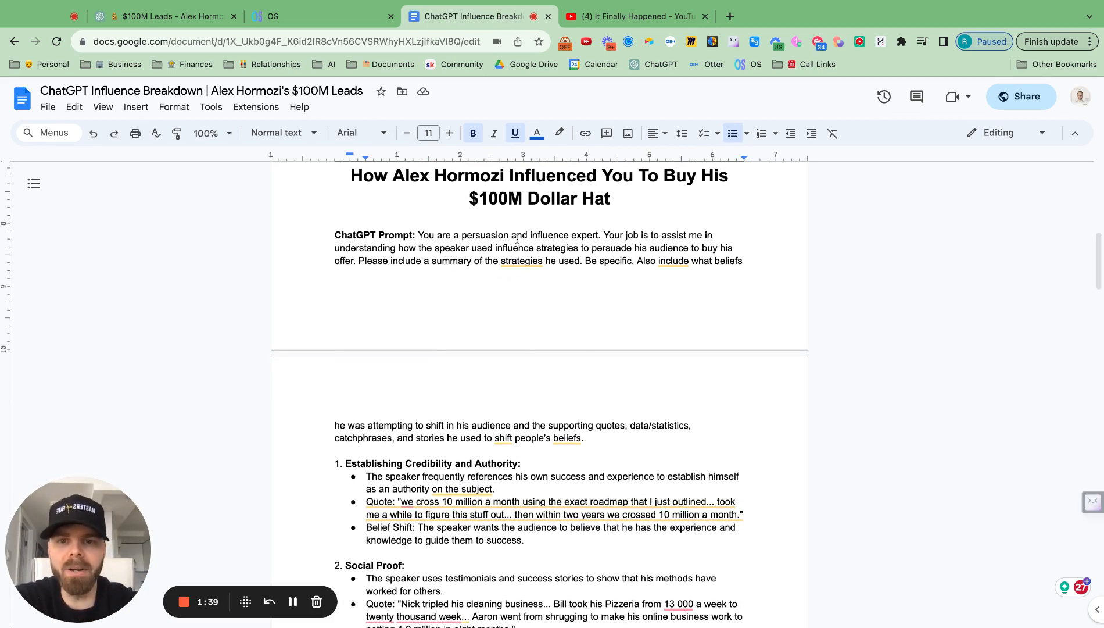
scroll(505, 248, "down", 2)
scroll(505, 248, "down", 2)
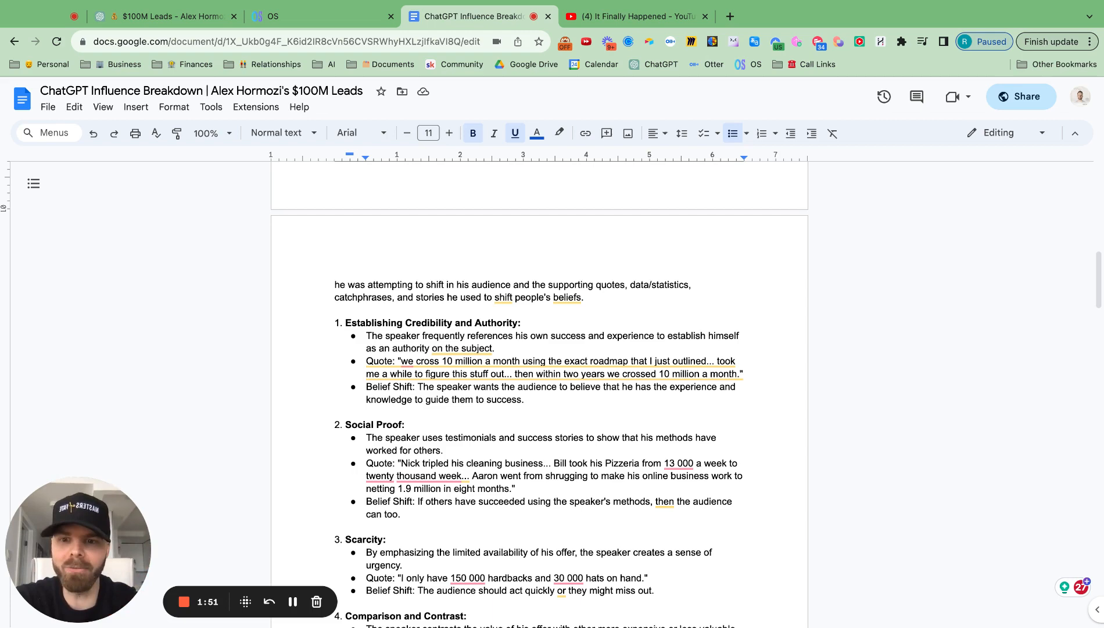
scroll(539, 388, "up", 5)
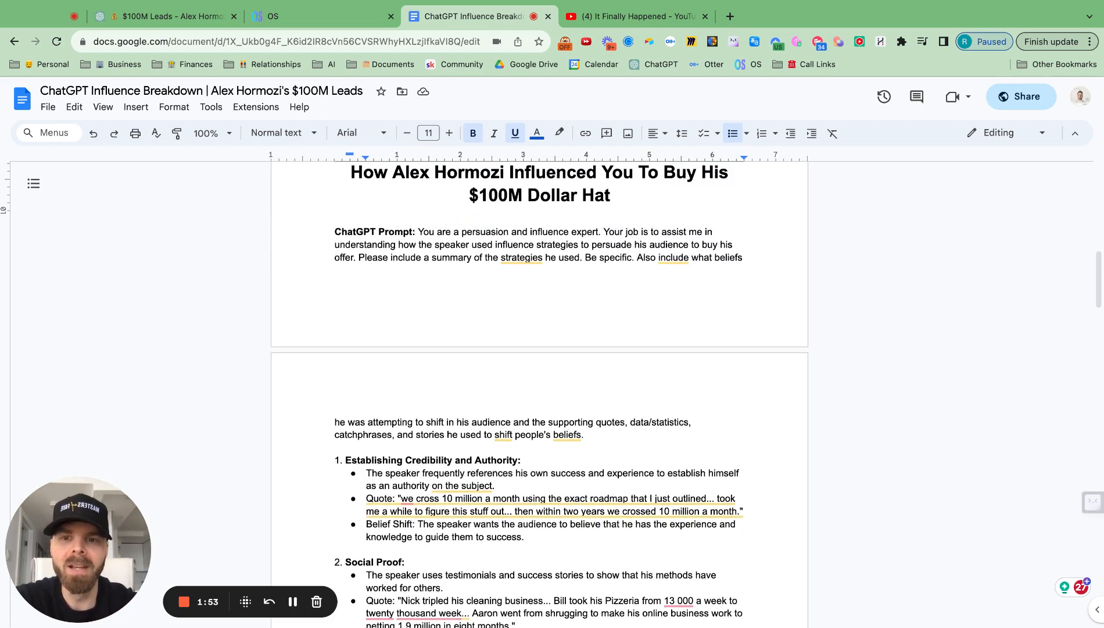
scroll(539, 388, "up", 5)
scroll(539, 388, "up", 5)
scroll(540, 388, "up", 1)
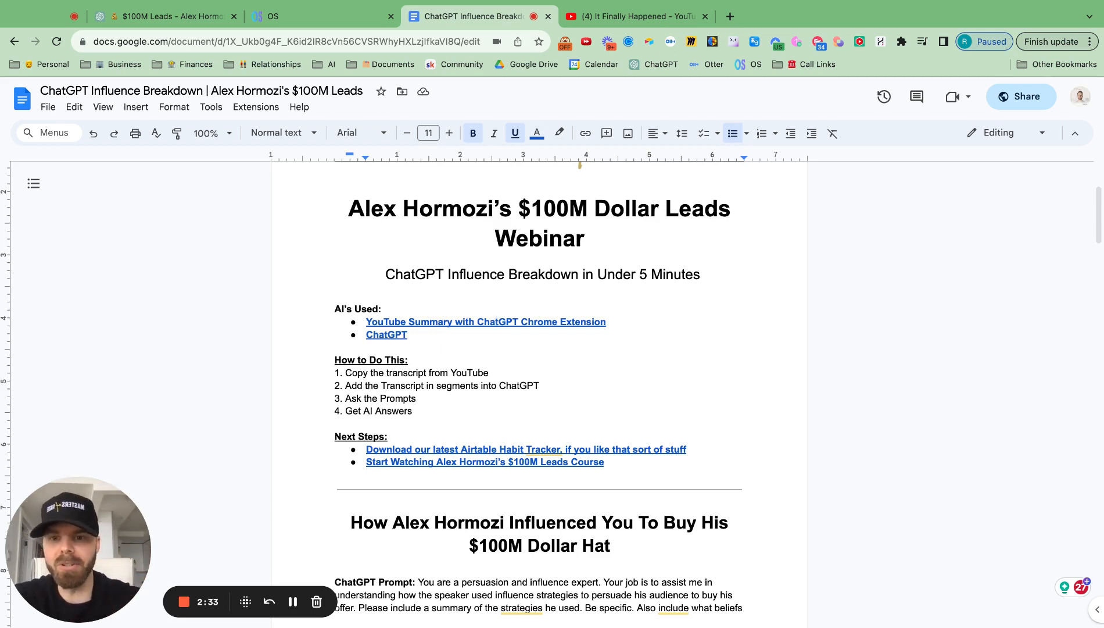
Step: Bring up the ChatGPT '$100M Leads' conversation with the pasted webinar transcript
left_click(186, 15)
scroll(651, 285, "up", 3)
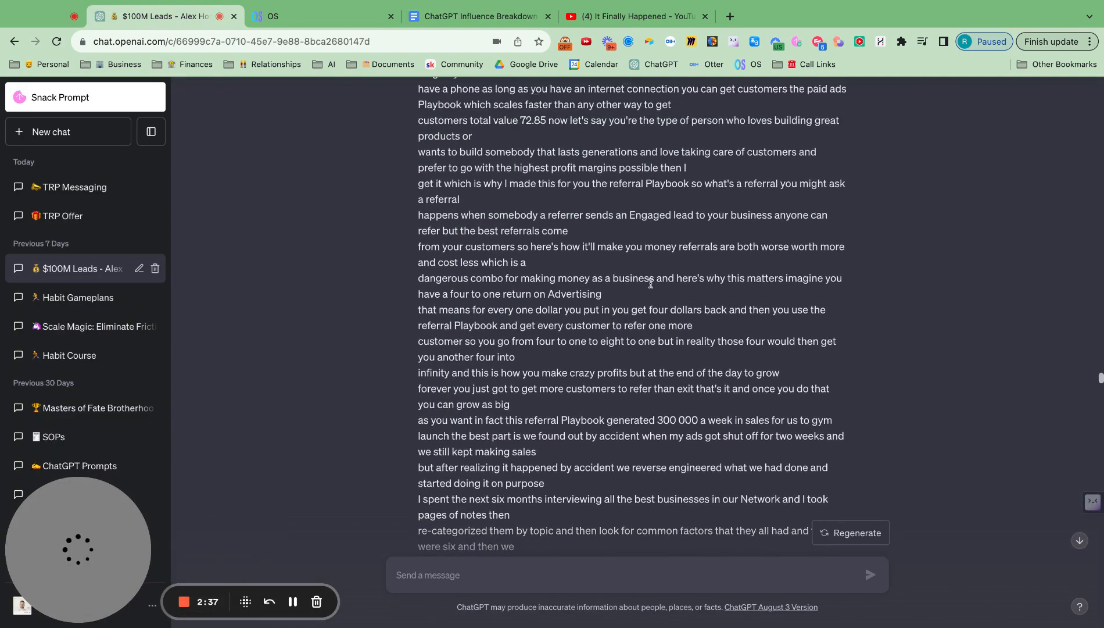
scroll(650, 285, "up", 3)
scroll(651, 284, "up", 3)
scroll(651, 285, "up", 5)
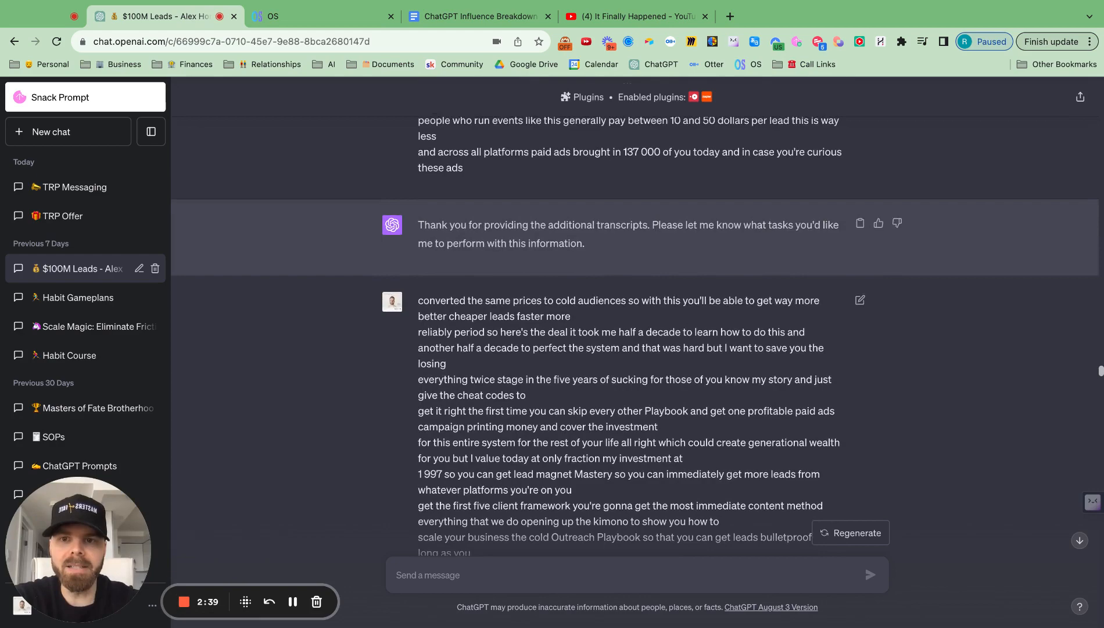
scroll(600, 210, "up", 1)
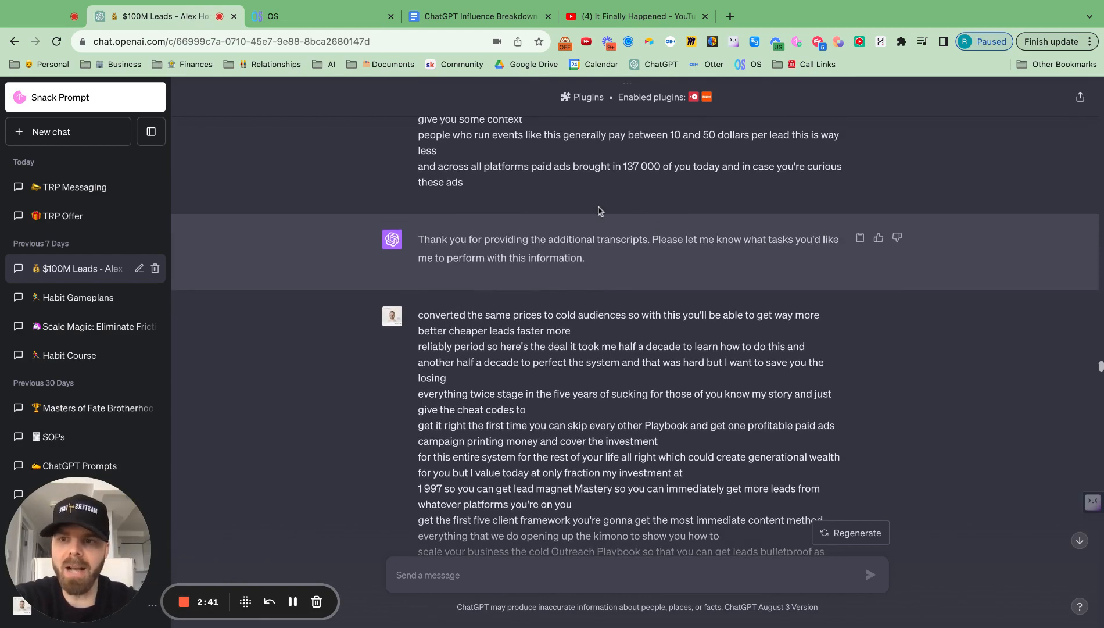
scroll(599, 210, "down", 5)
scroll(600, 210, "down", 5)
scroll(600, 210, "down", 5)
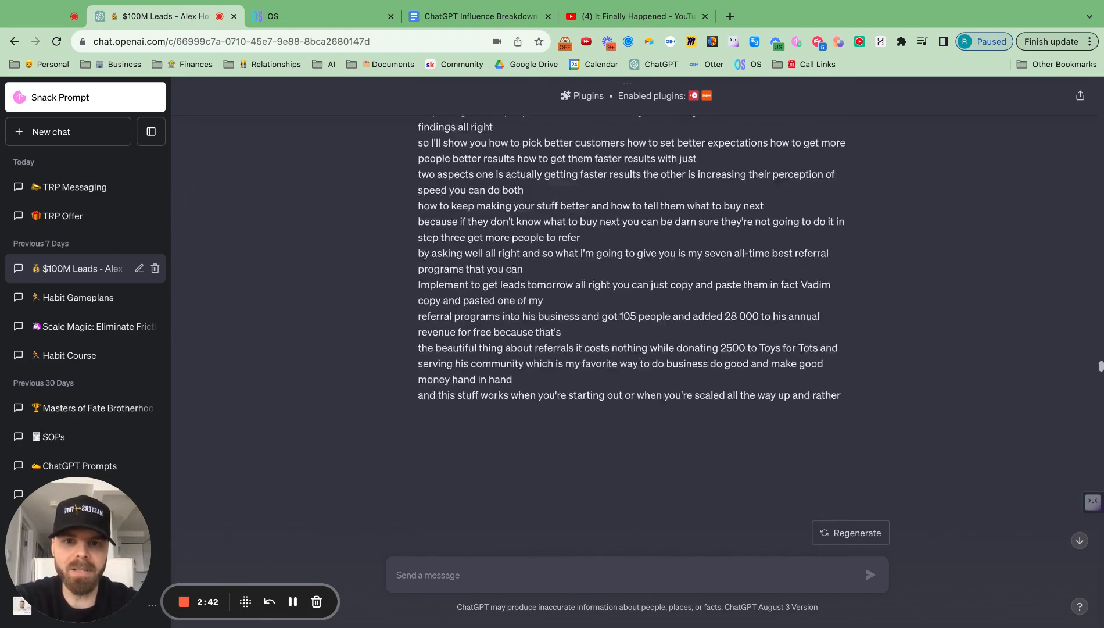
scroll(600, 210, "down", 5)
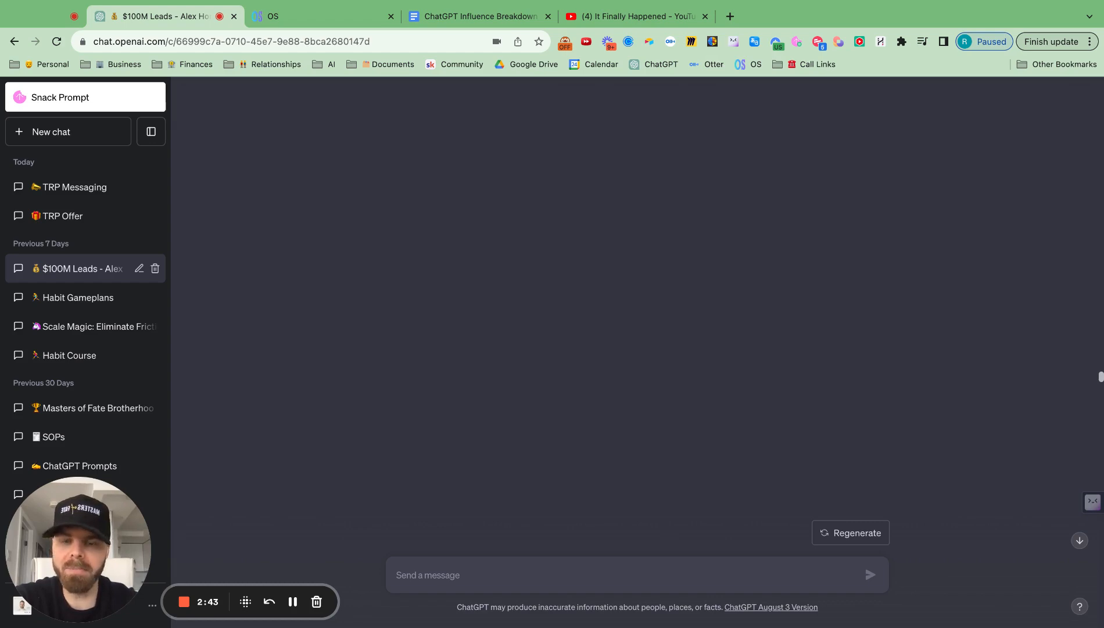
left_click_drag(1100, 376, 1100, 483)
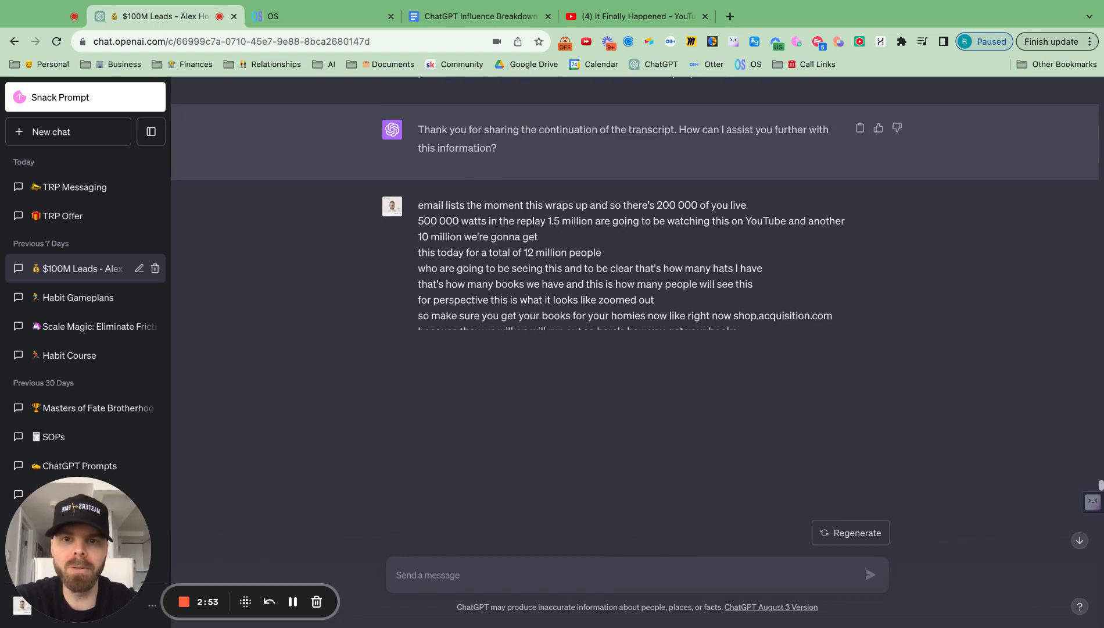
scroll(584, 225, "down", 10)
scroll(584, 224, "down", 10)
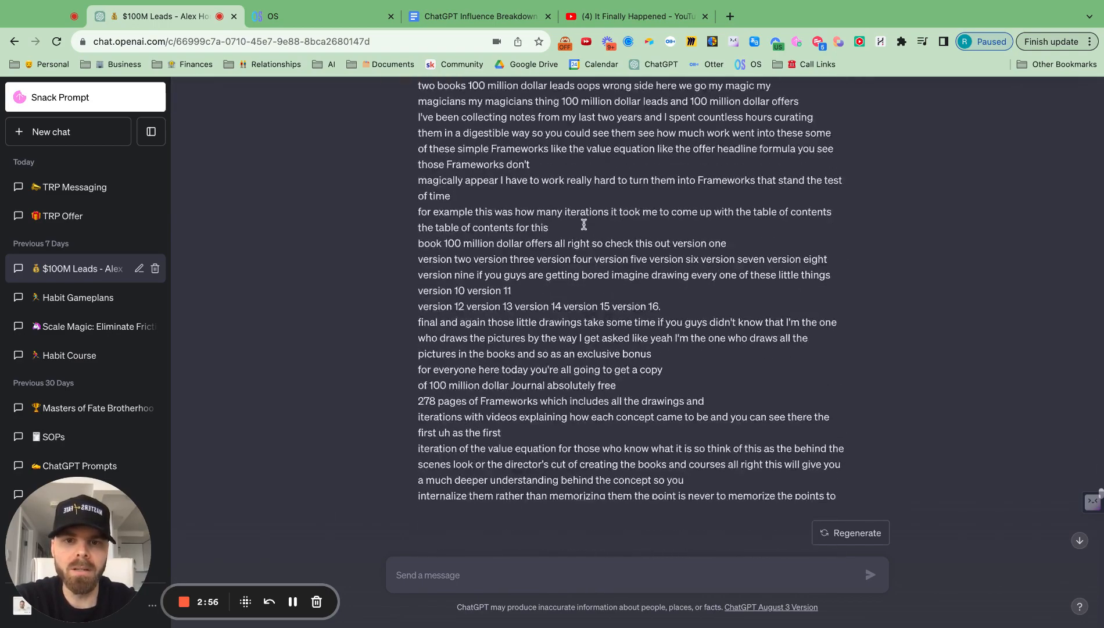
scroll(583, 225, "down", 10)
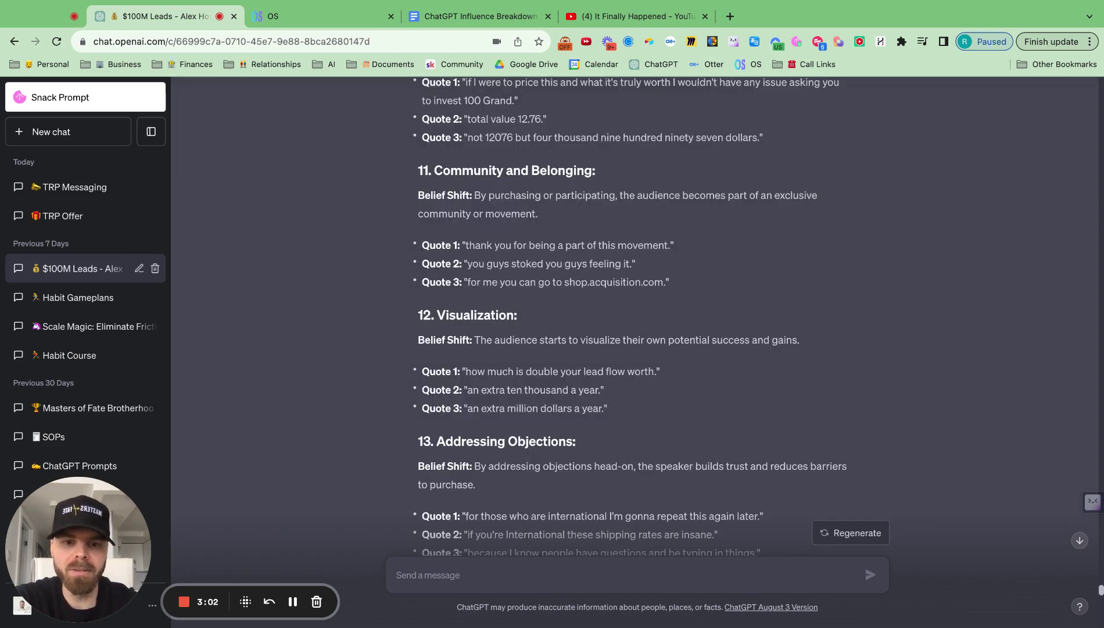
mouse_move(1100, 496)
left_mouse_down()
mouse_move(1100, 588)
mouse_move(1101, 556)
left_mouse_up()
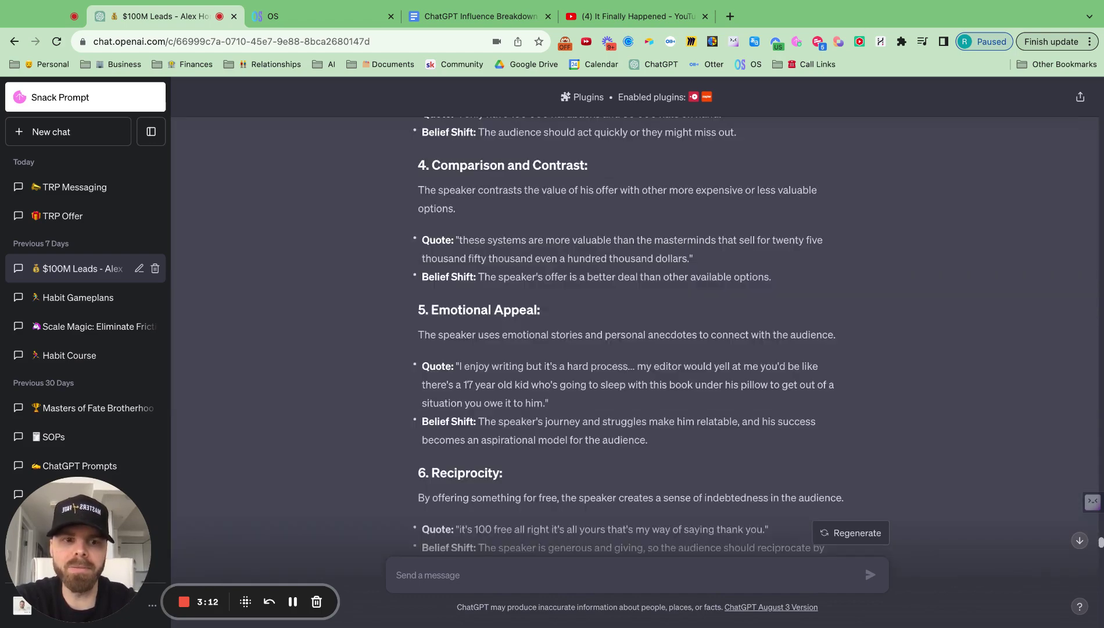
left_click_drag(1099, 556, 1100, 527)
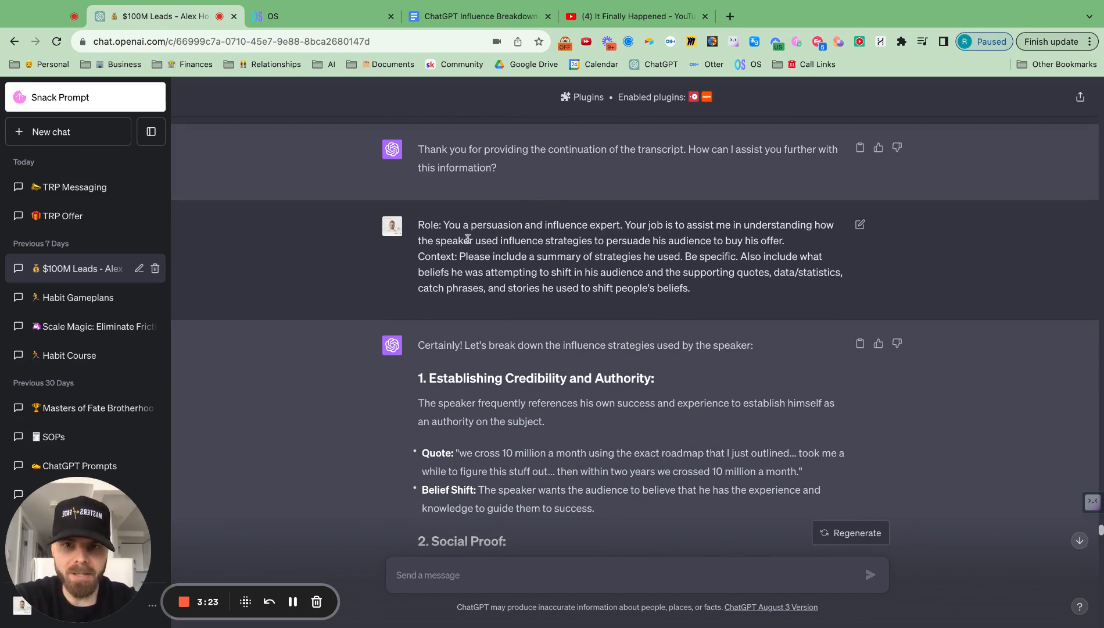
scroll(547, 240, "down", 1)
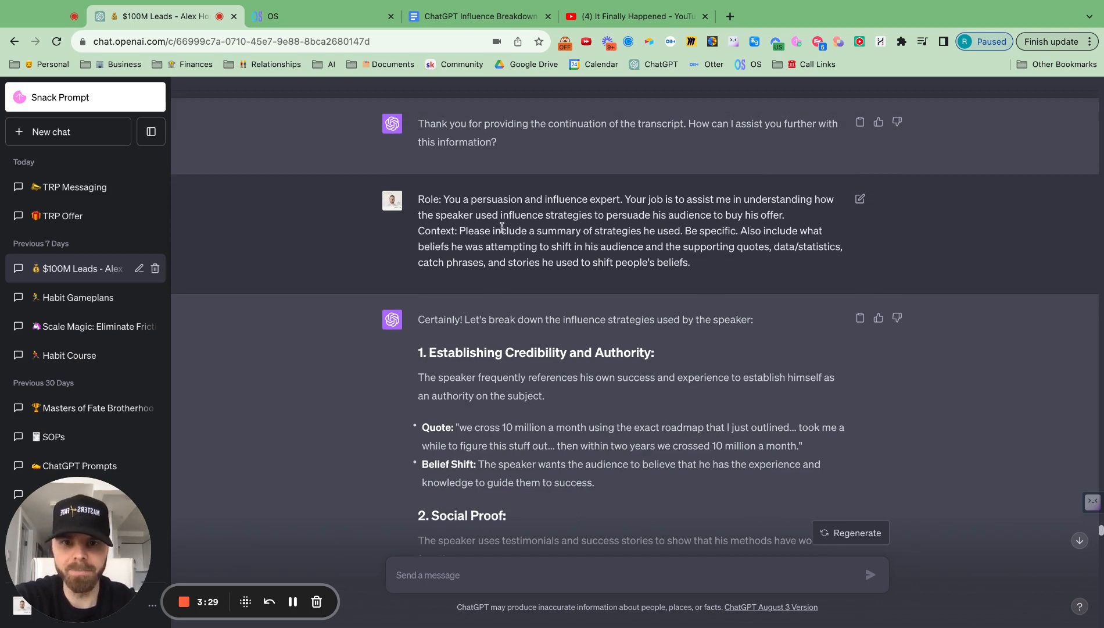
scroll(602, 231, "down", 1)
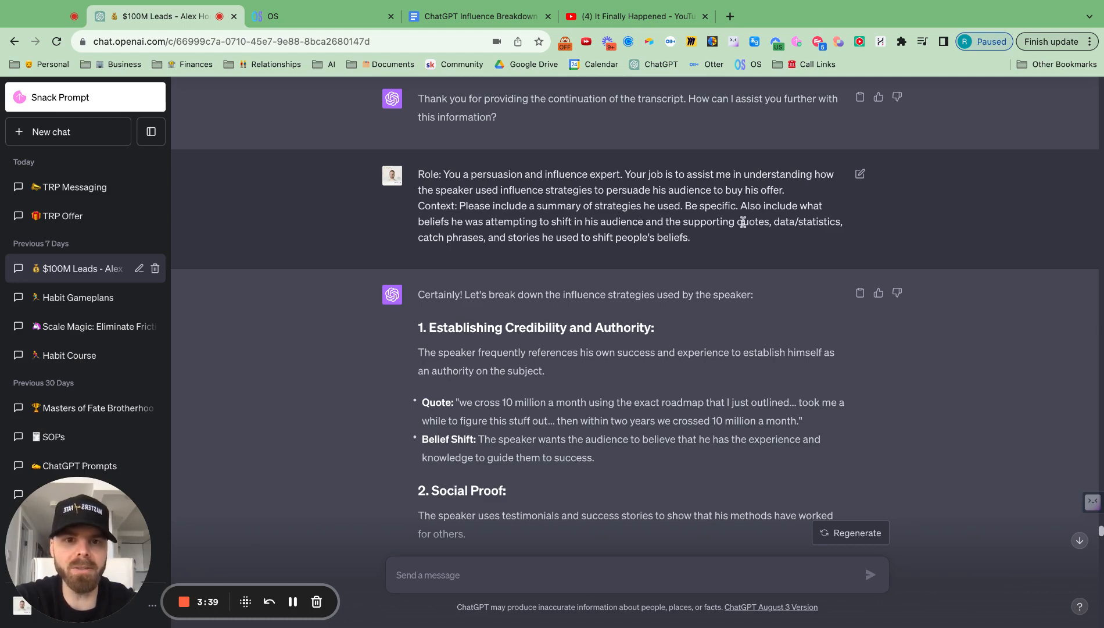
scroll(497, 240, "down", 1)
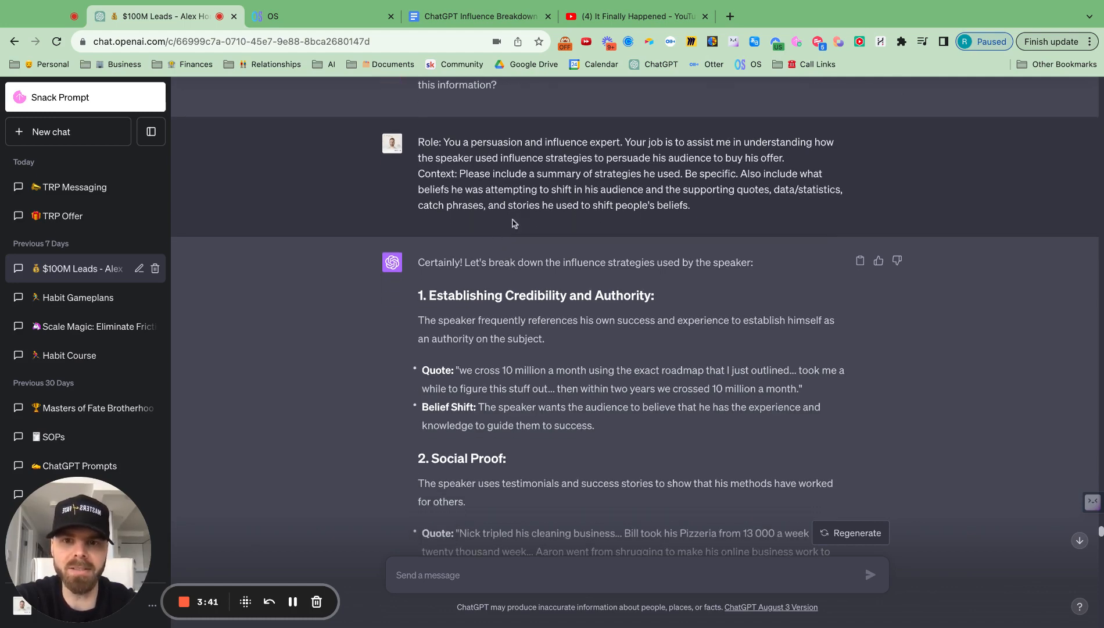
scroll(515, 222, "down", 1)
scroll(515, 221, "down", 1)
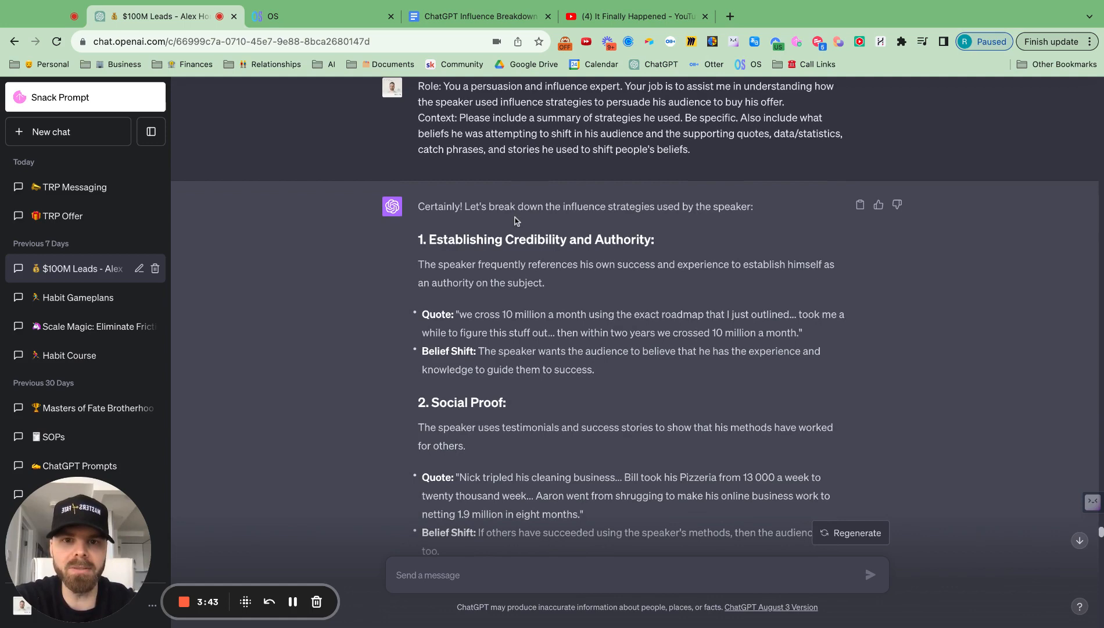
scroll(515, 234, "down", 2)
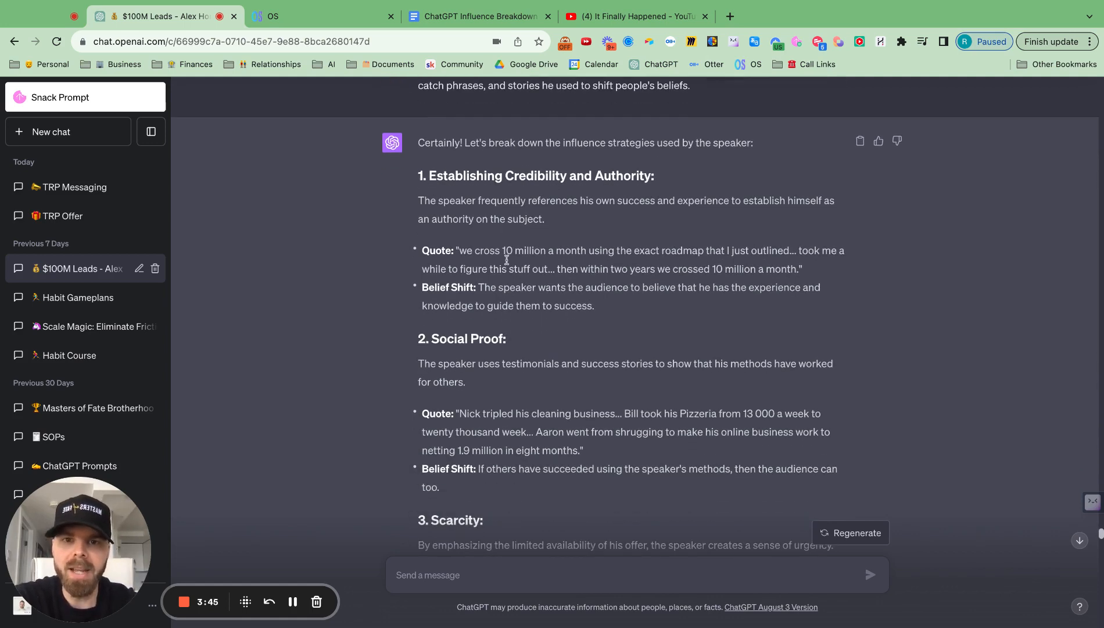
scroll(509, 251, "down", 1)
scroll(507, 259, "down", 2)
scroll(508, 259, "down", 3)
scroll(508, 258, "down", 3)
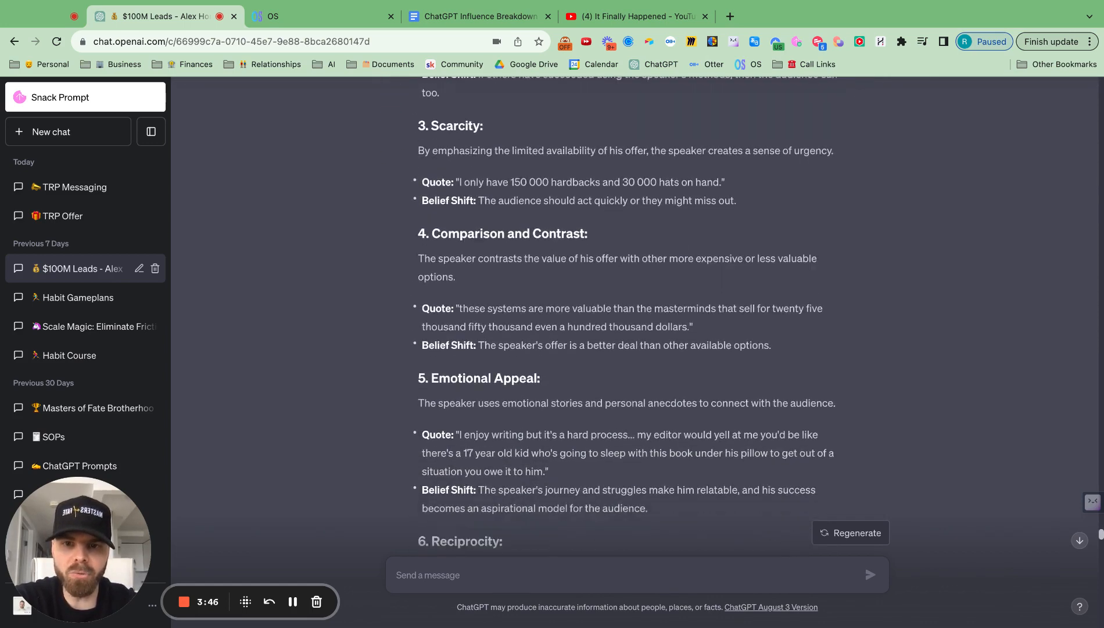
scroll(507, 260, "down", 3)
scroll(508, 259, "down", 3)
scroll(508, 259, "down", 3)
scroll(508, 259, "down", 2)
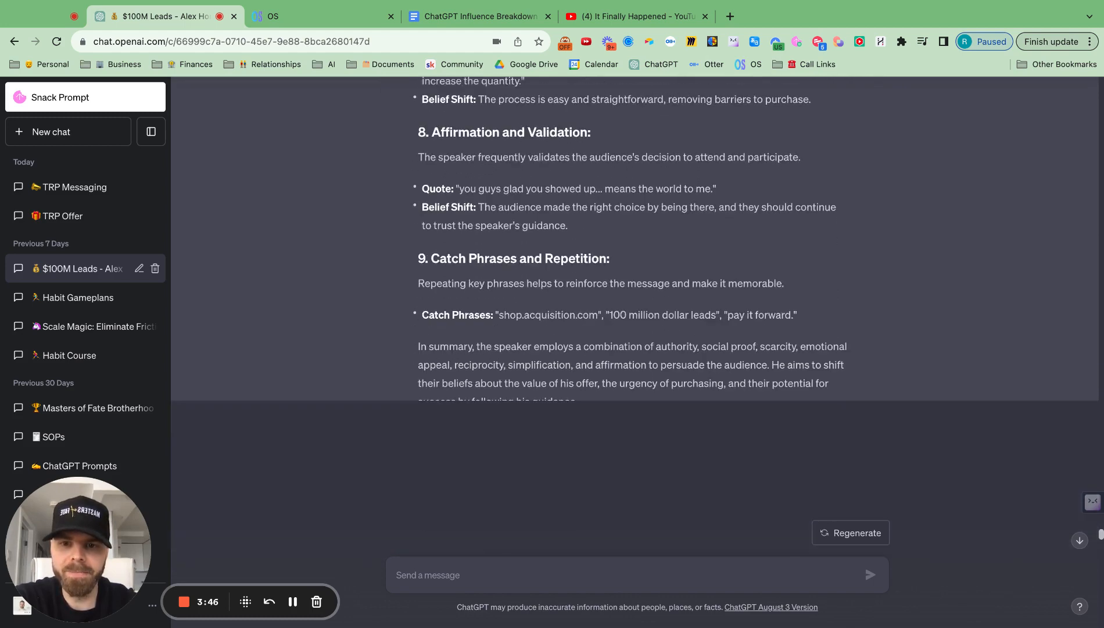
scroll(507, 259, "down", 2)
scroll(507, 259, "down", 3)
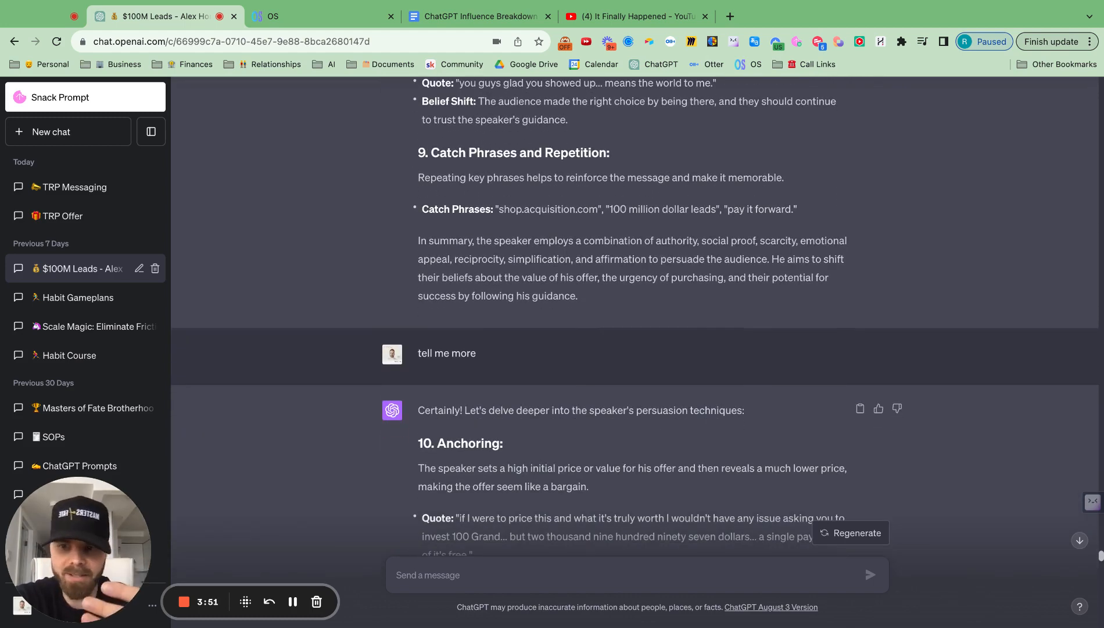
scroll(507, 259, "down", 2)
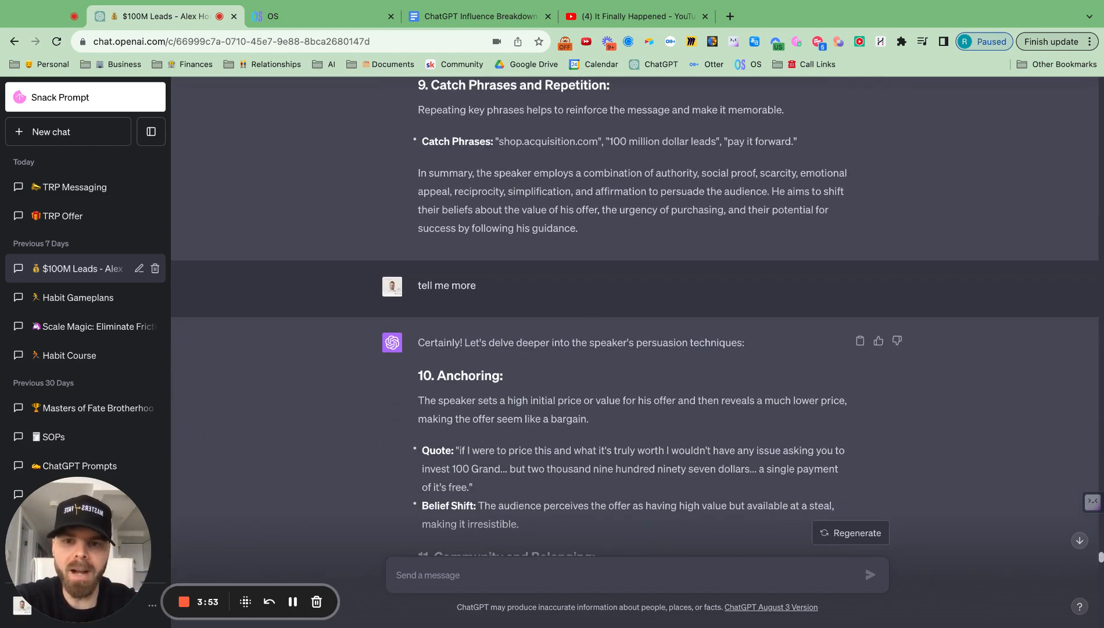
scroll(467, 295, "down", 3)
scroll(467, 296, "down", 2)
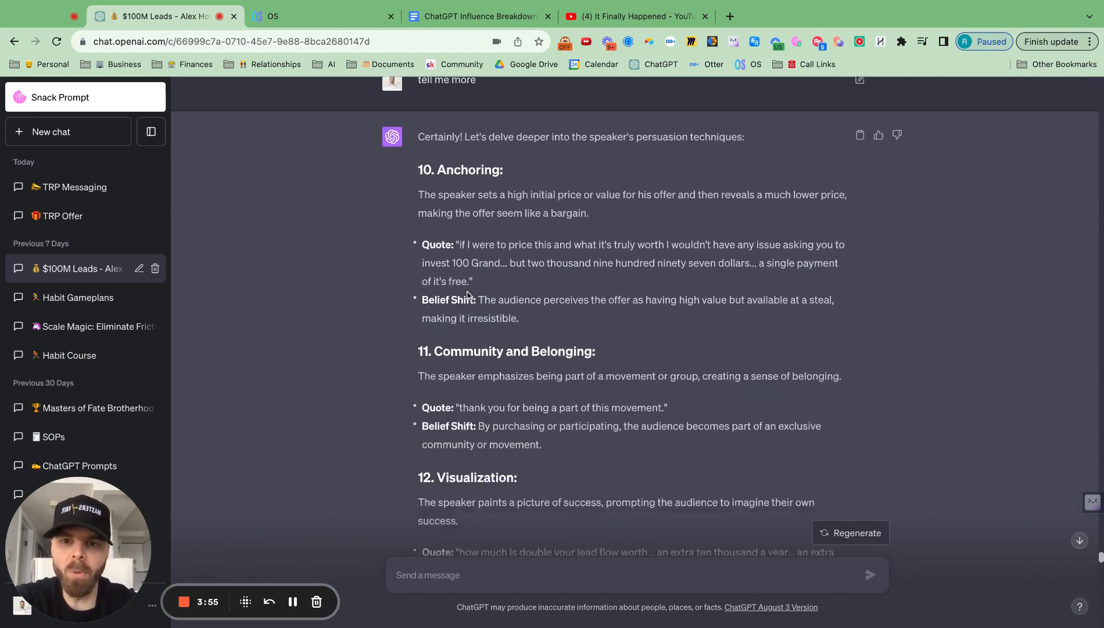
scroll(468, 295, "down", 2)
scroll(468, 294, "down", 2)
scroll(552, 310, "down", 2)
scroll(552, 310, "down", 2)
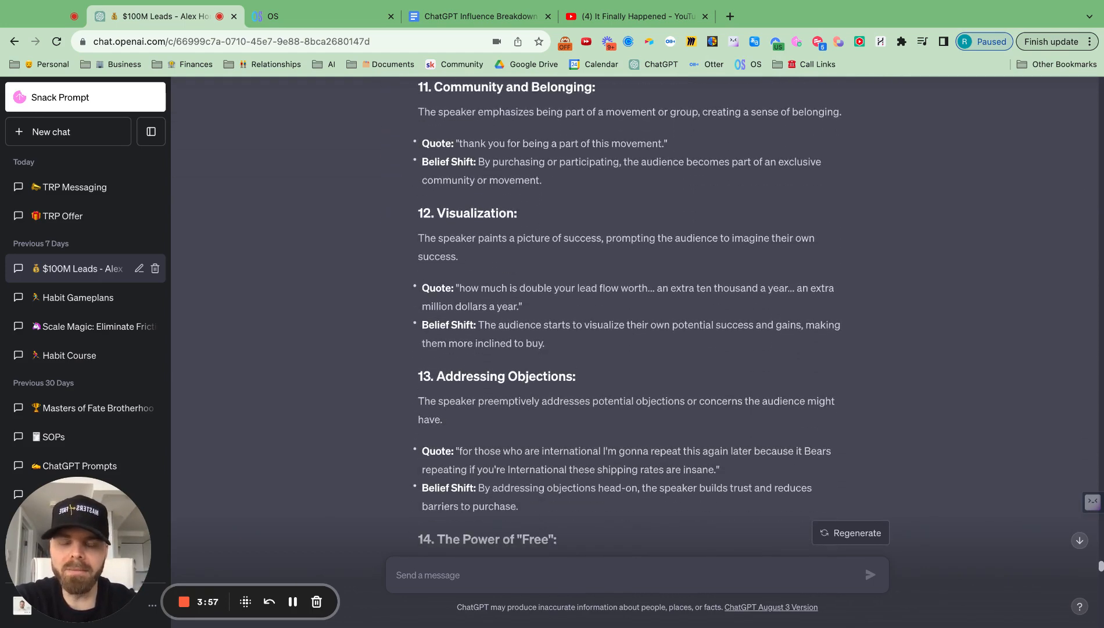
scroll(553, 310, "down", 2)
scroll(552, 310, "down", 2)
scroll(552, 310, "down", 2)
scroll(552, 311, "down", 2)
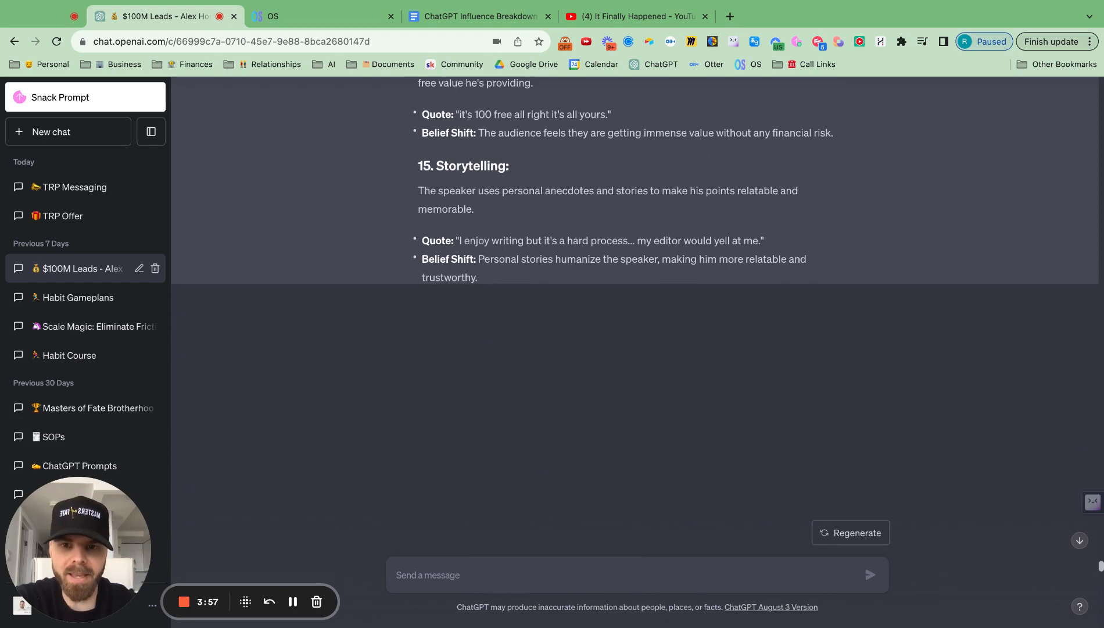
scroll(552, 311, "down", 3)
scroll(553, 310, "down", 3)
scroll(552, 311, "down", 2)
scroll(552, 310, "down", 2)
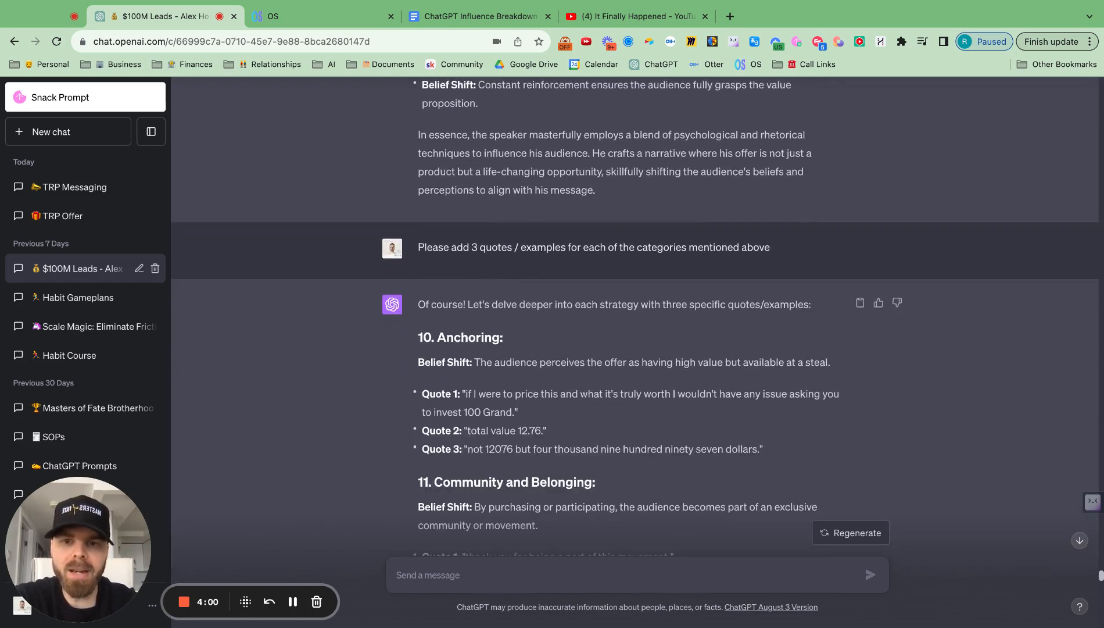
scroll(543, 253, "down", 3)
scroll(543, 253, "down", 2)
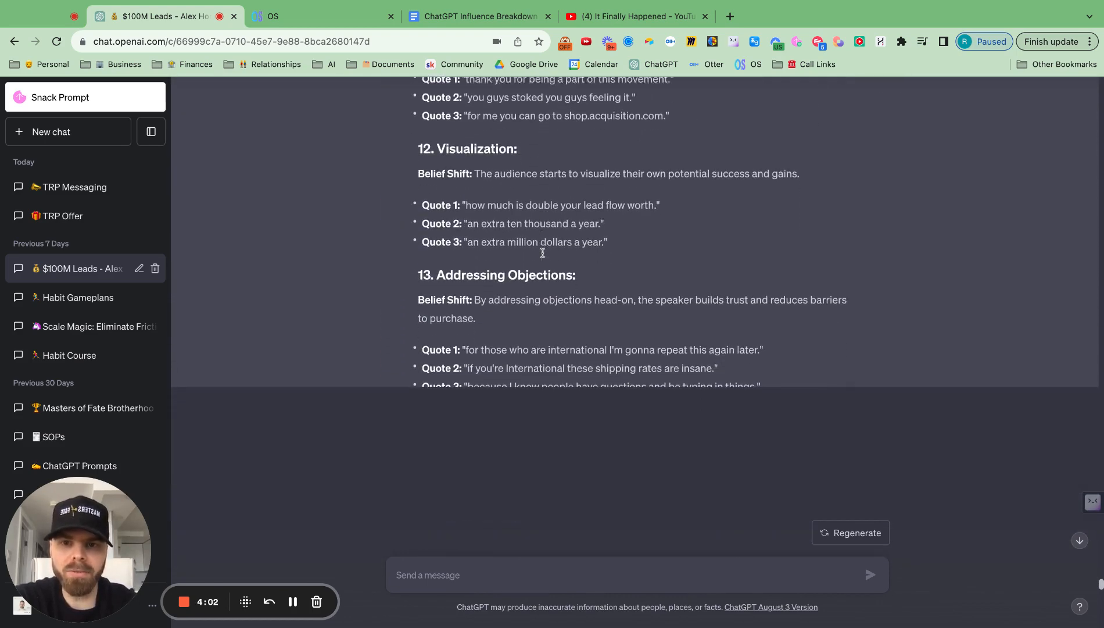
scroll(543, 253, "down", 2)
scroll(542, 253, "down", 4)
scroll(553, 311, "down", 3)
scroll(553, 310, "down", 3)
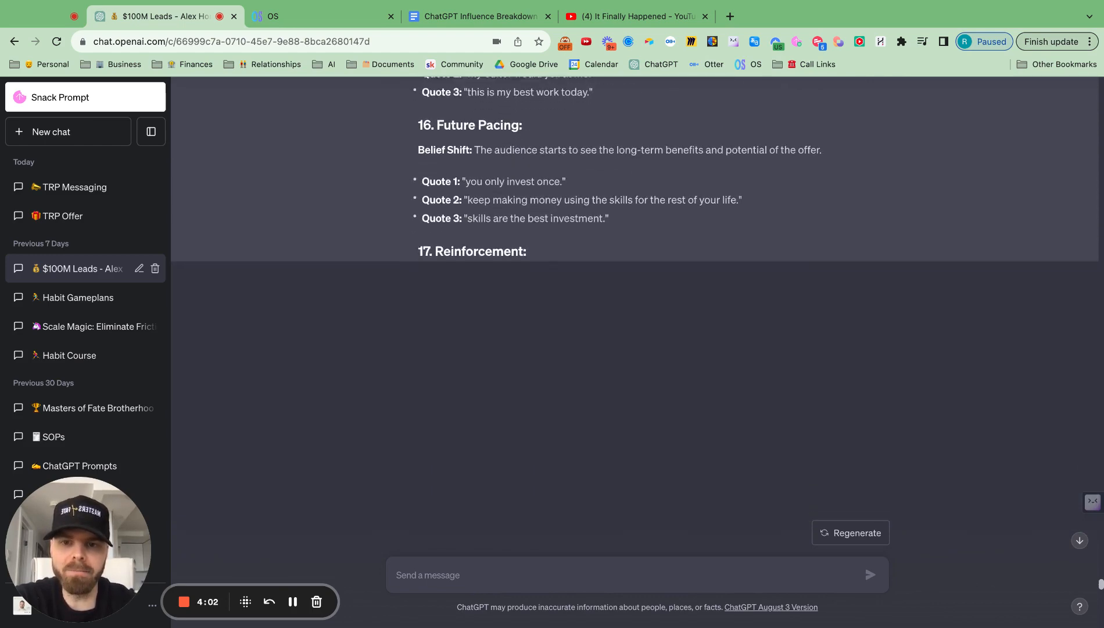
scroll(552, 311, "down", 2)
scroll(553, 311, "down", 2)
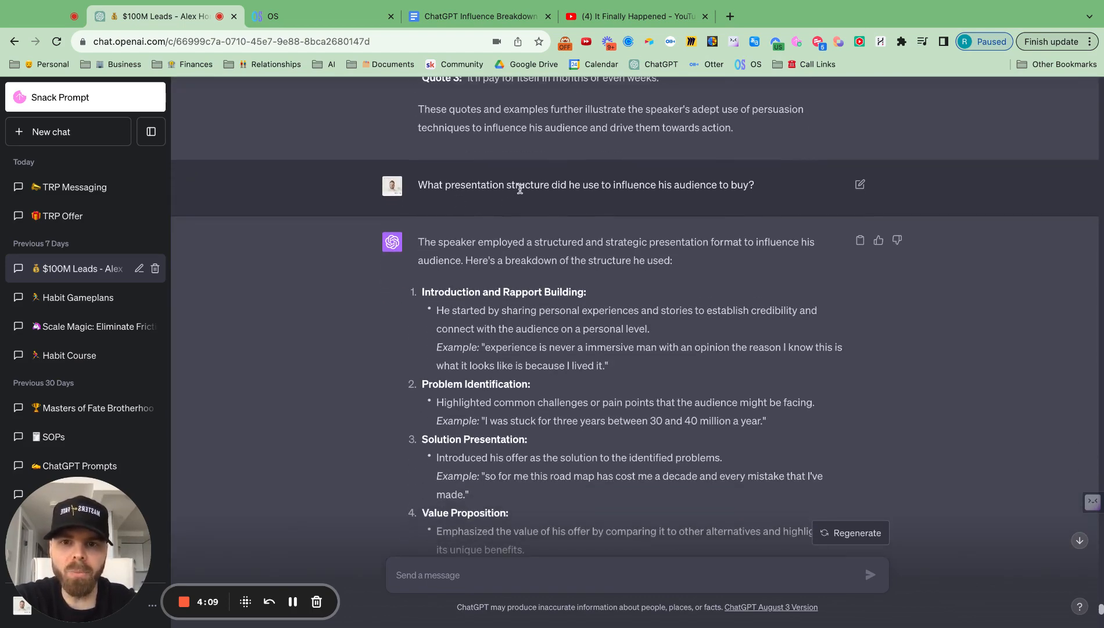
scroll(520, 188, "down", 2)
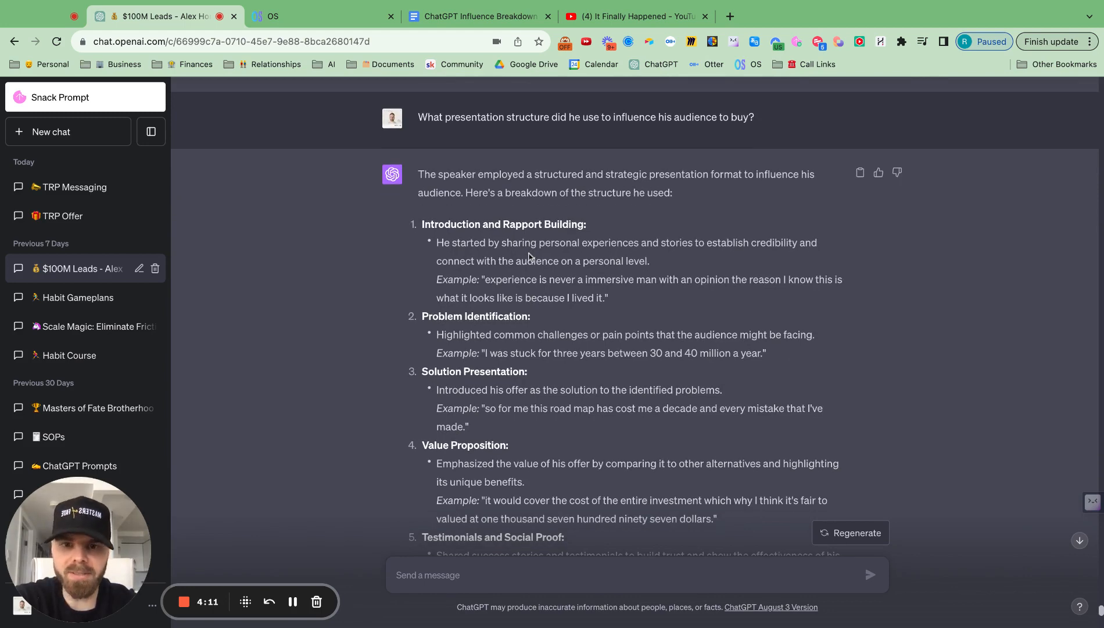
scroll(529, 255, "down", 2)
scroll(530, 256, "down", 2)
scroll(530, 256, "down", 2)
scroll(529, 257, "down", 2)
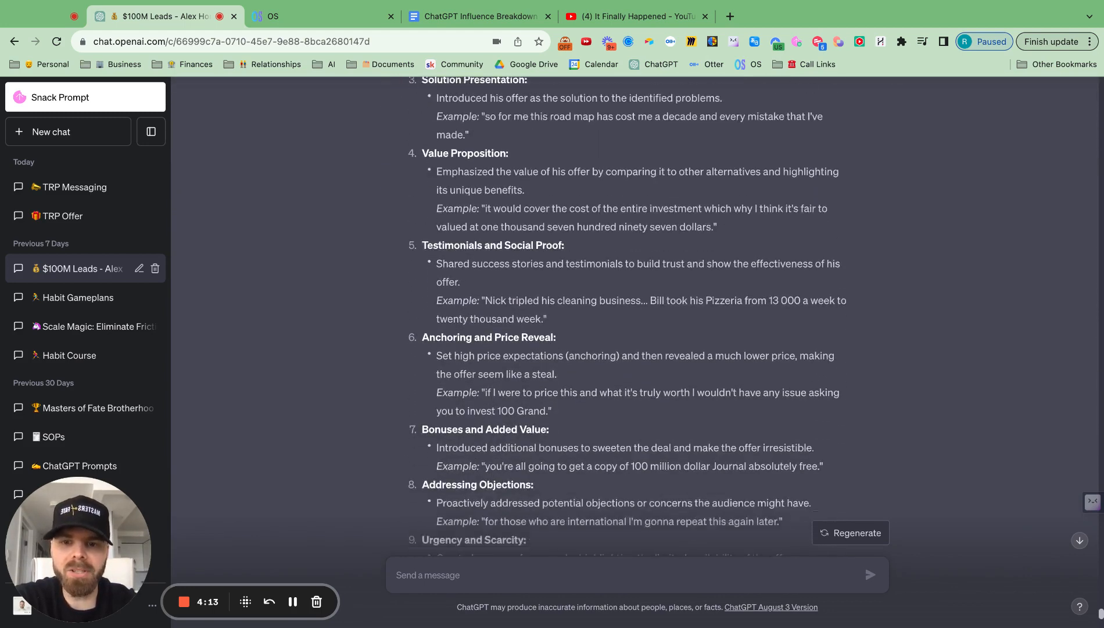
scroll(552, 311, "down", 2)
scroll(552, 310, "down", 2)
scroll(552, 311, "down", 1)
scroll(552, 311, "down", 1)
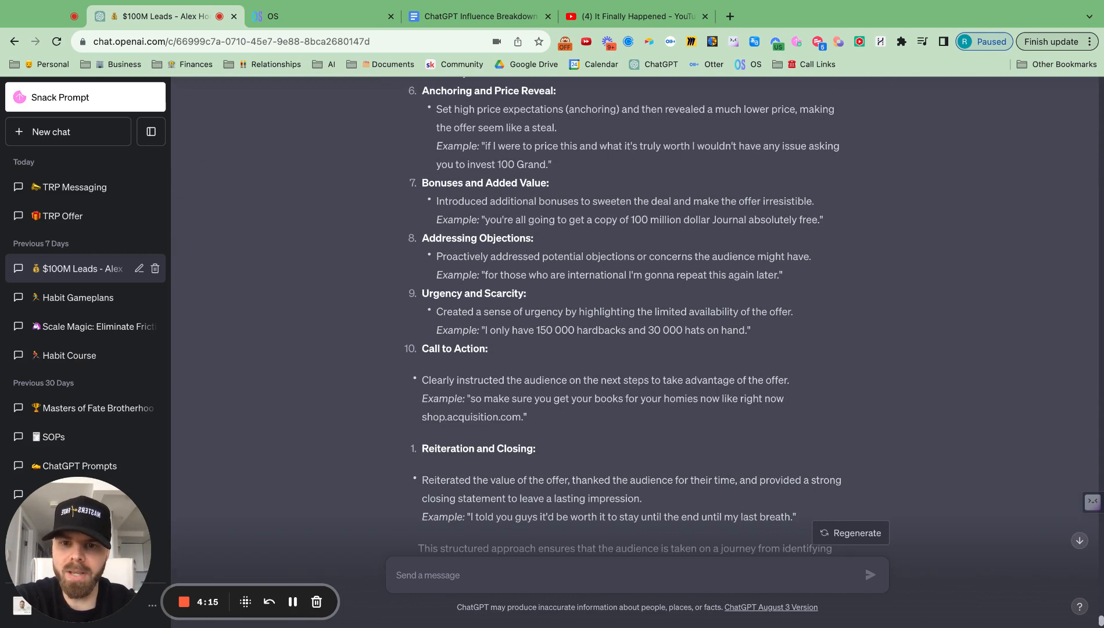
scroll(552, 311, "down", 2)
scroll(552, 311, "down", 1)
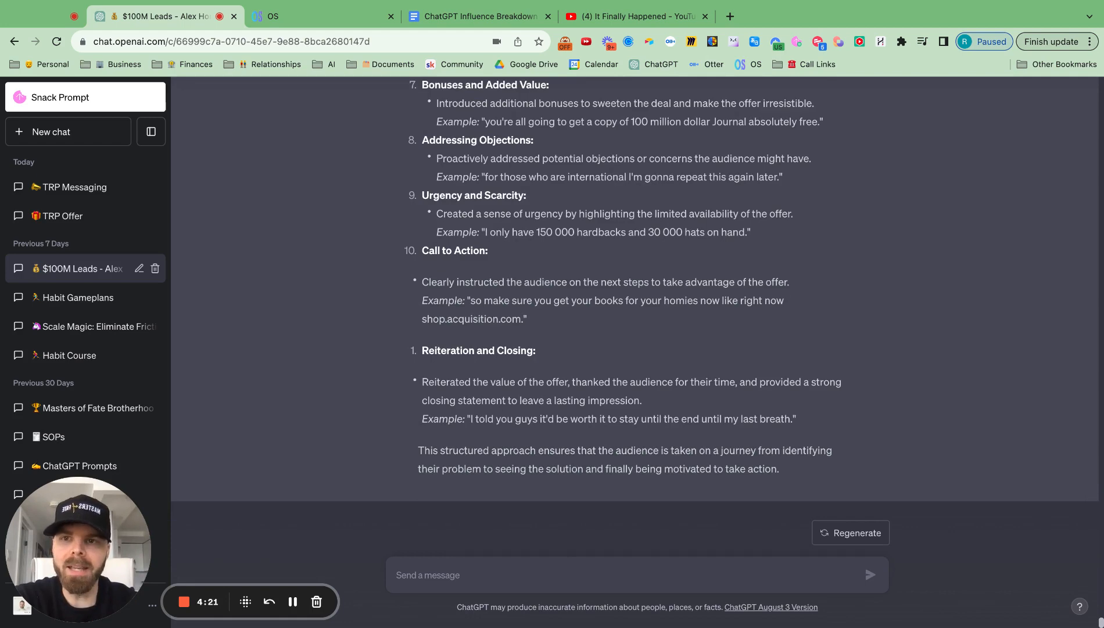
Step: Show the breakdown document's prompt with the Establishing Credibility and Social Proof strategies
left_click(503, 16)
scroll(466, 349, "down", 1)
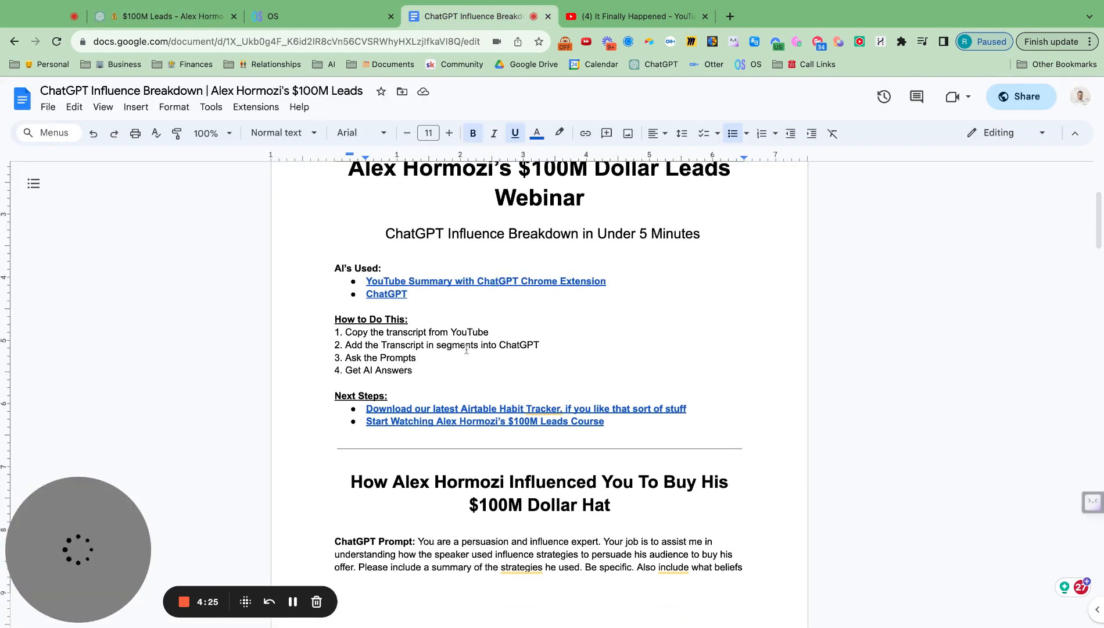
scroll(466, 349, "down", 1)
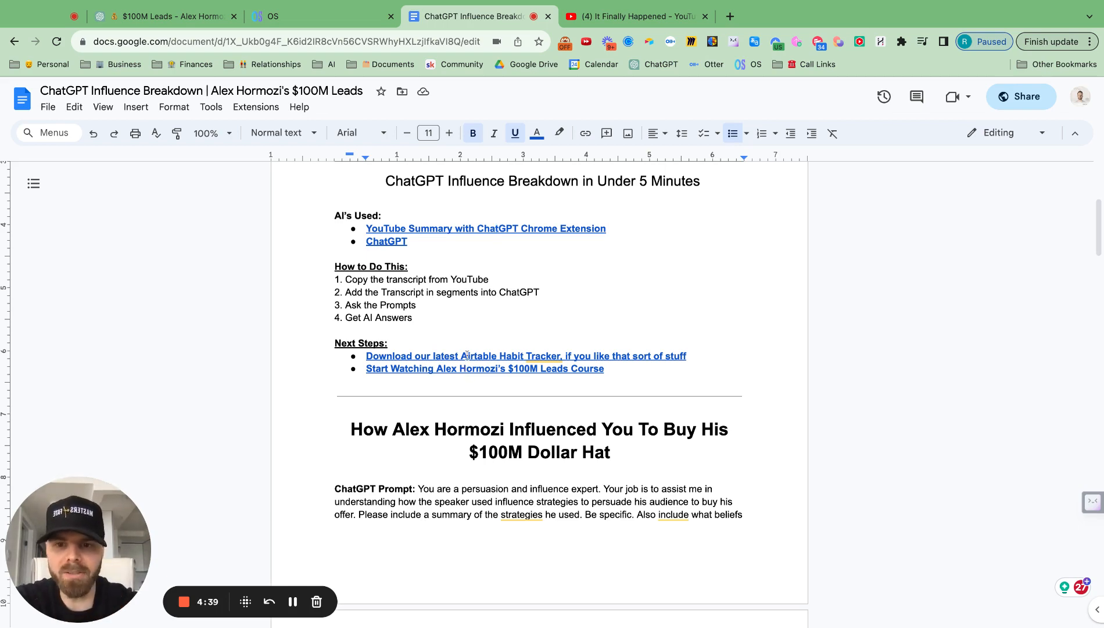
scroll(462, 369, "down", 3)
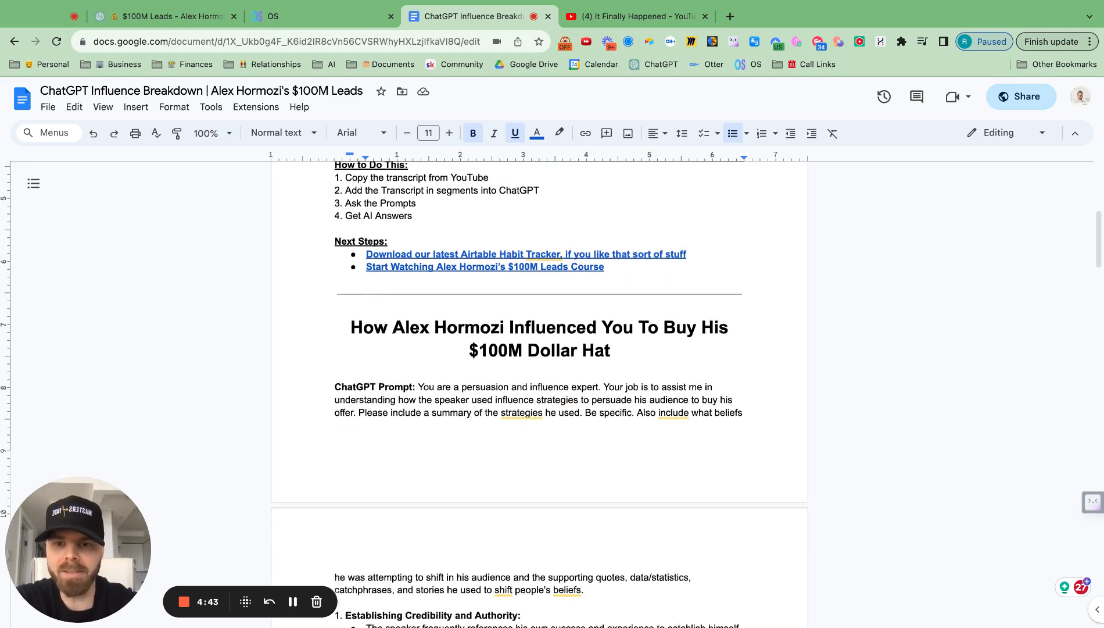
scroll(540, 388, "down", 5)
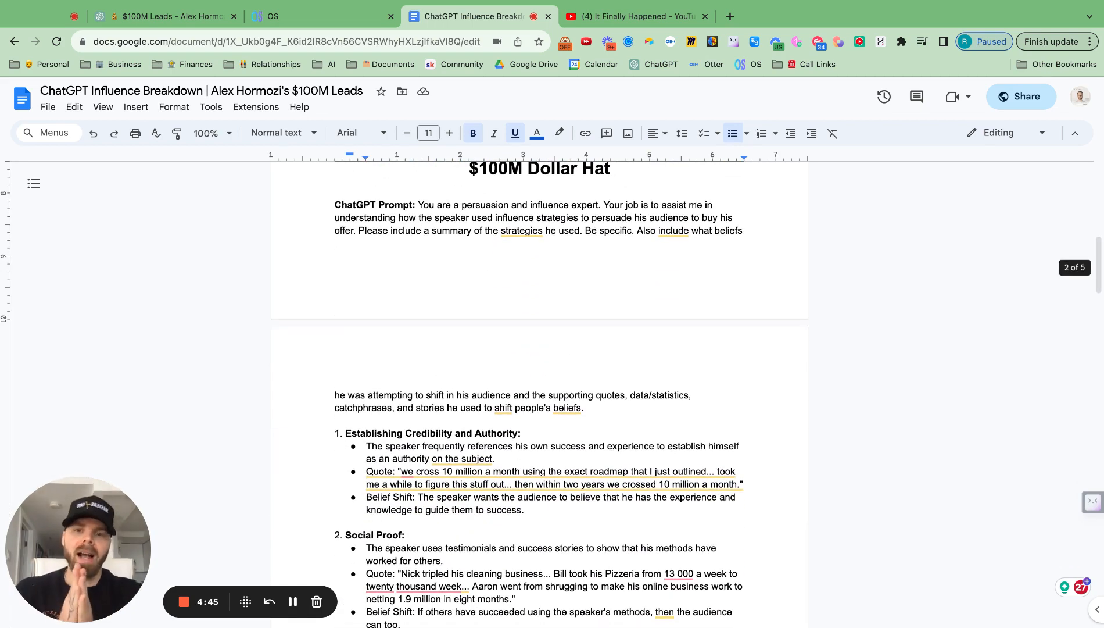